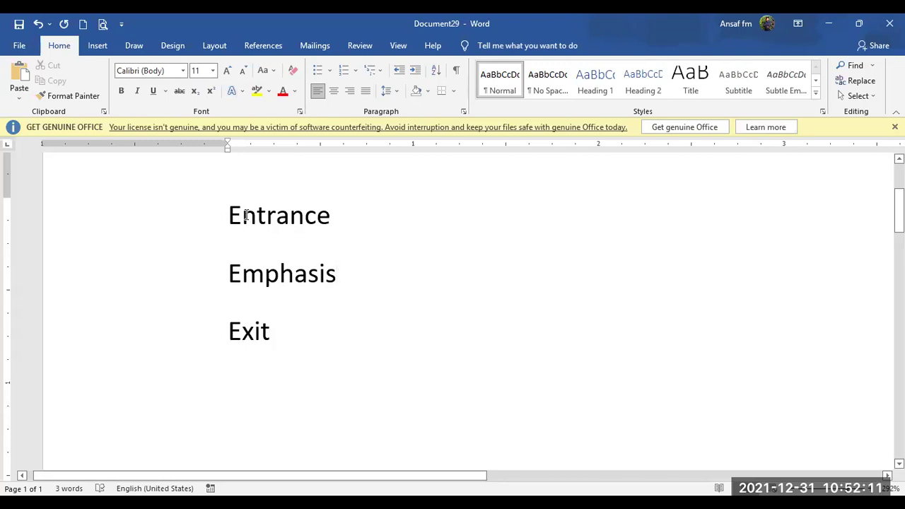
- Review the words Entrance, Emphasis and Exit, highlighting them individually and as a group
{"action": "left_click_drag", "start_coordinate": [228, 216], "coordinate": [344, 210]}
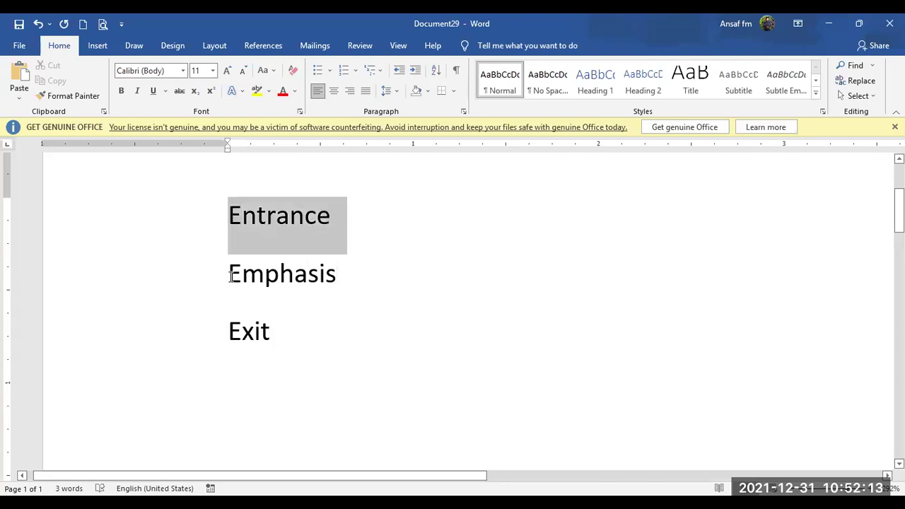
{"action": "left_click_drag", "start_coordinate": [229, 276], "coordinate": [363, 278]}
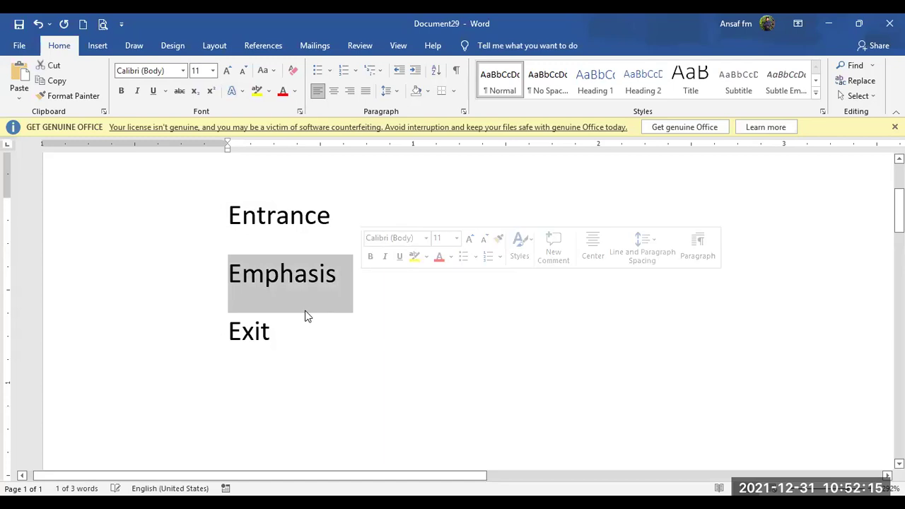
{"action": "left_click_drag", "start_coordinate": [229, 333], "coordinate": [295, 330]}
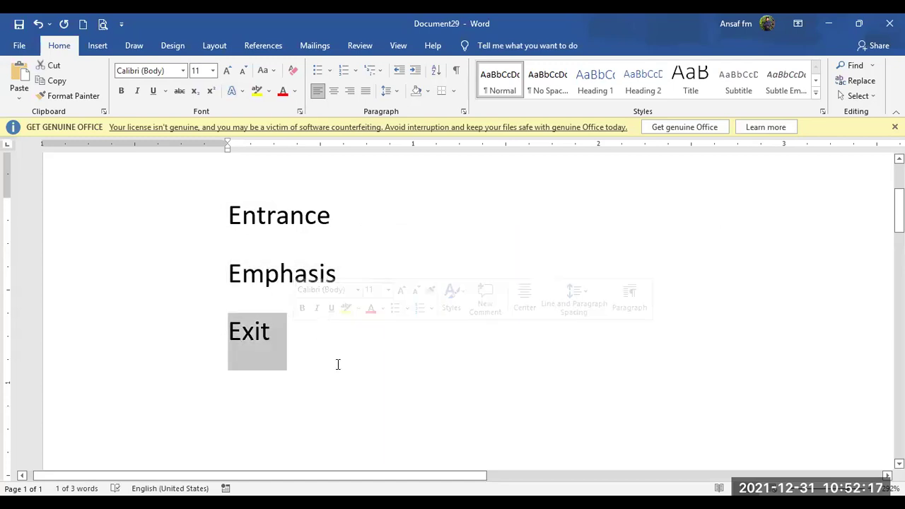
{"action": "left_click_drag", "start_coordinate": [297, 340], "coordinate": [215, 235]}
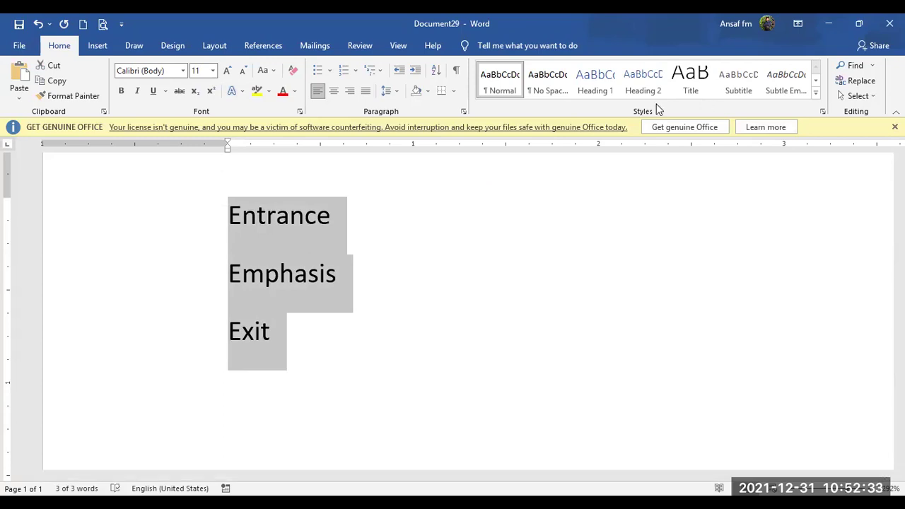
{"action": "left_click", "coordinate": [348, 277]}
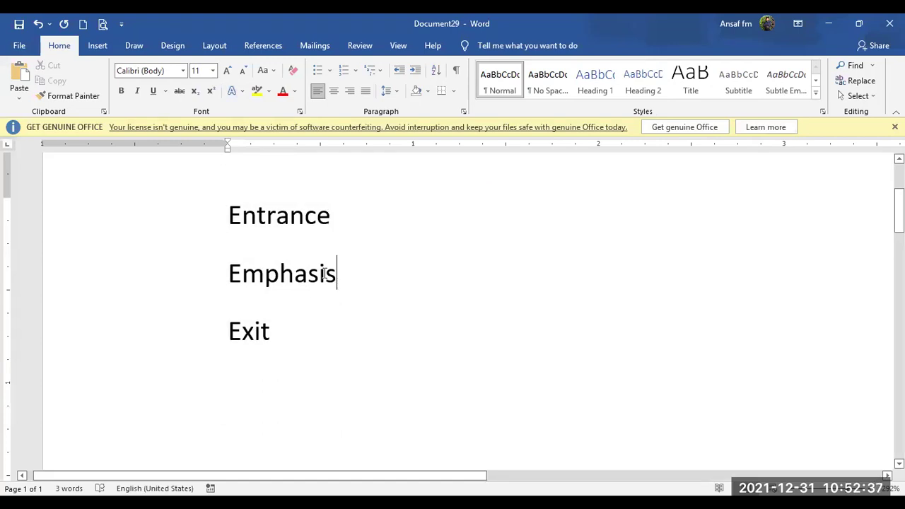
{"action": "left_click", "coordinate": [212, 272]}
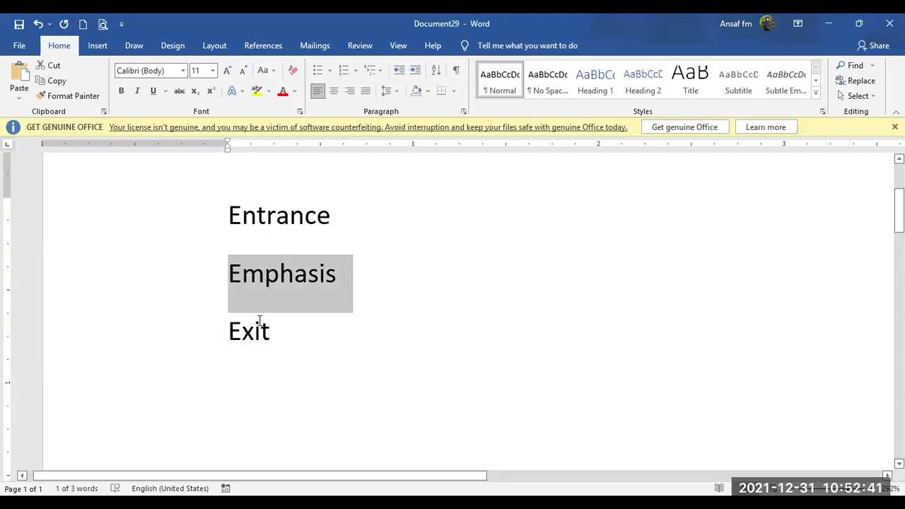
{"action": "left_click", "coordinate": [204, 329]}
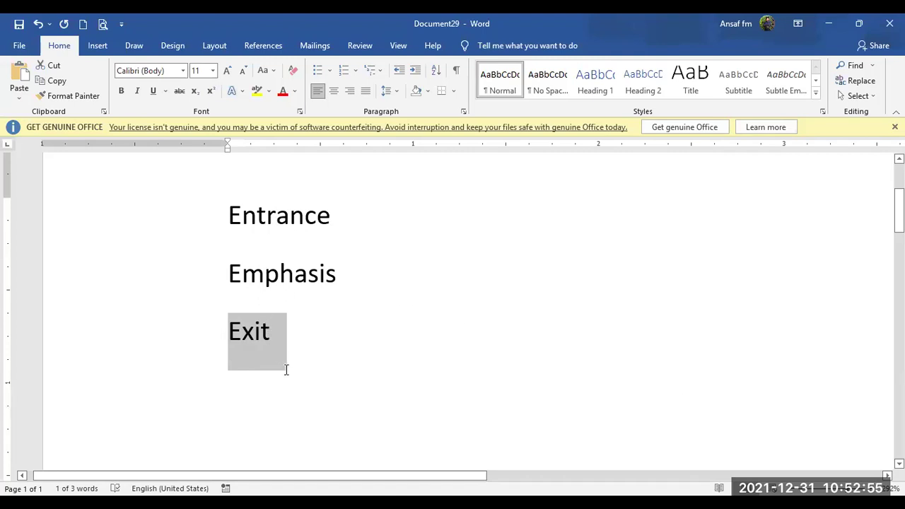
{"action": "left_click", "coordinate": [282, 339]}
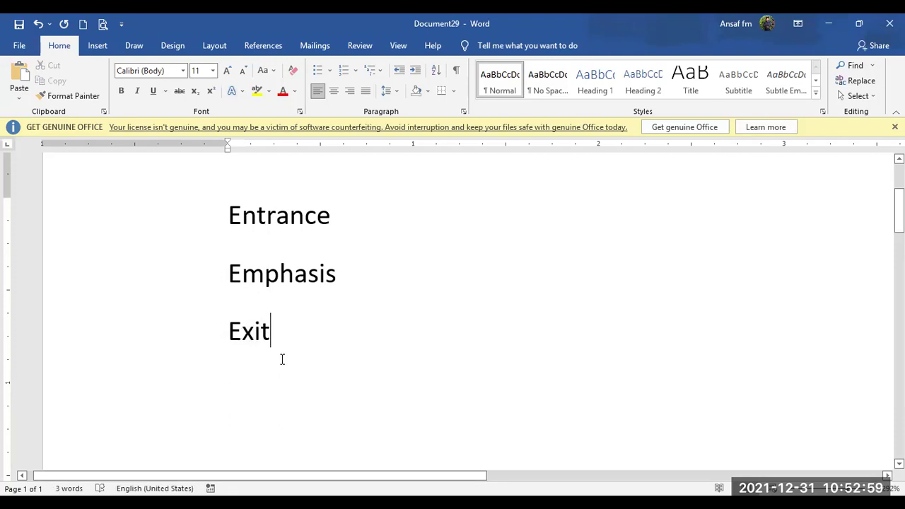
{"action": "left_click", "coordinate": [331, 221]}
{"action": "left_click", "coordinate": [243, 216], "text": "shift"}
{"action": "left_click", "coordinate": [307, 289]}
{"action": "left_click", "coordinate": [293, 347]}
{"action": "left_click_drag", "start_coordinate": [354, 216], "coordinate": [222, 212]}
{"action": "left_click_drag", "start_coordinate": [352, 273], "coordinate": [227, 277]}
{"action": "left_click_drag", "start_coordinate": [278, 341], "coordinate": [229, 330]}
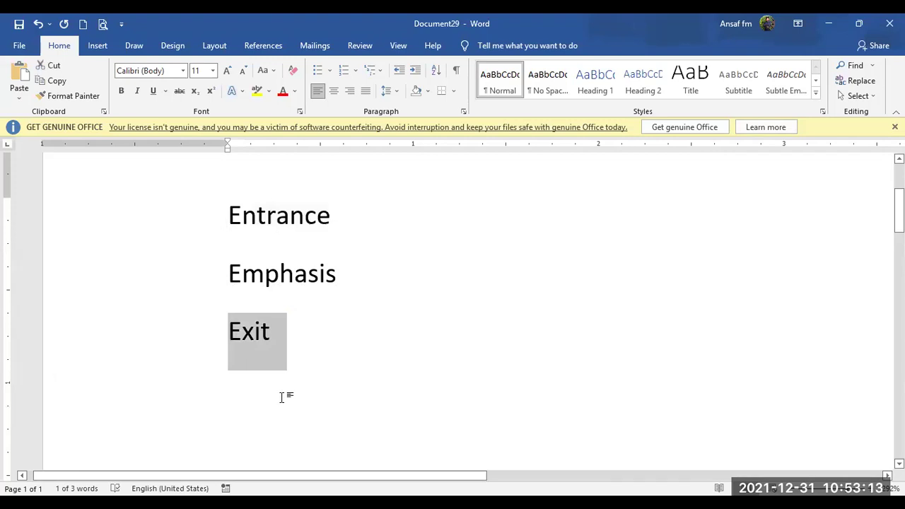
{"action": "left_click", "coordinate": [338, 218]}
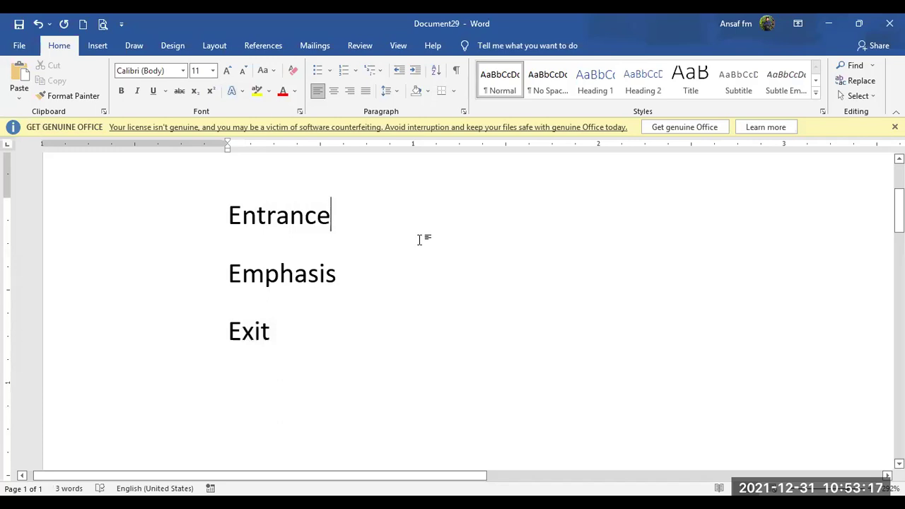
{"action": "left_click", "coordinate": [358, 337]}
{"action": "left_click", "coordinate": [446, 213]}
- Add the line "On Click" below the word Exit, leaving one blank line between them
{"action": "left_click", "coordinate": [330, 362]}
{"action": "key", "text": "Return"}
{"action": "key", "text": "Return"}
{"action": "type", "text": "On "}
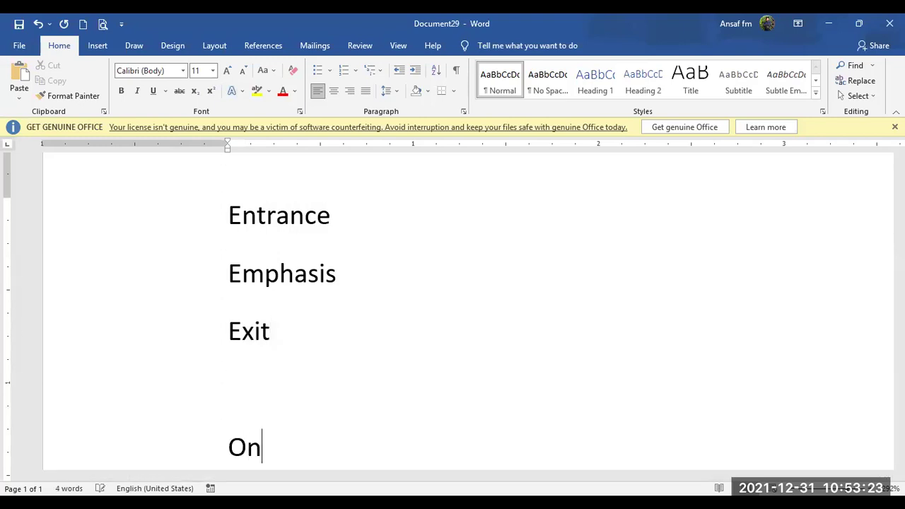
{"action": "type", "text": "Click"}
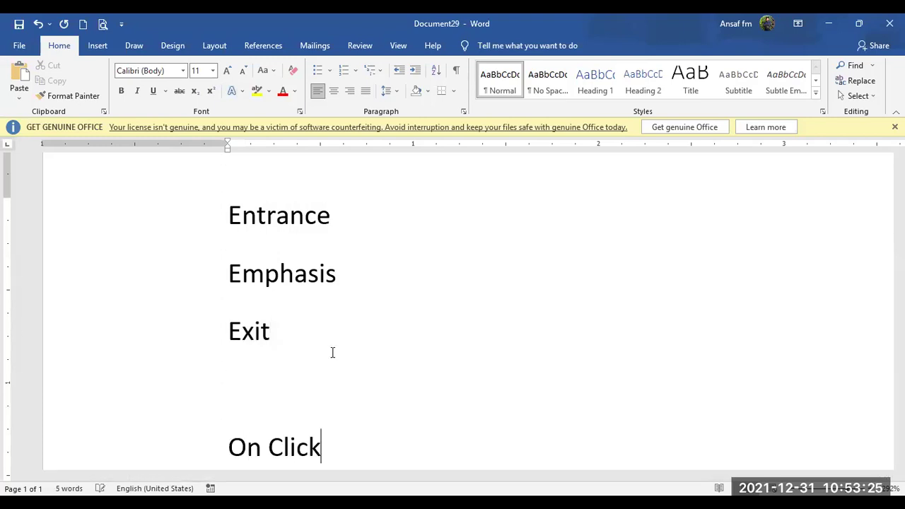
- Number the Entrance, Emphasis and Exit lines, and make the On Click line a separate numbered list restarting at 1
{"action": "left_click_drag", "start_coordinate": [288, 337], "coordinate": [167, 194]}
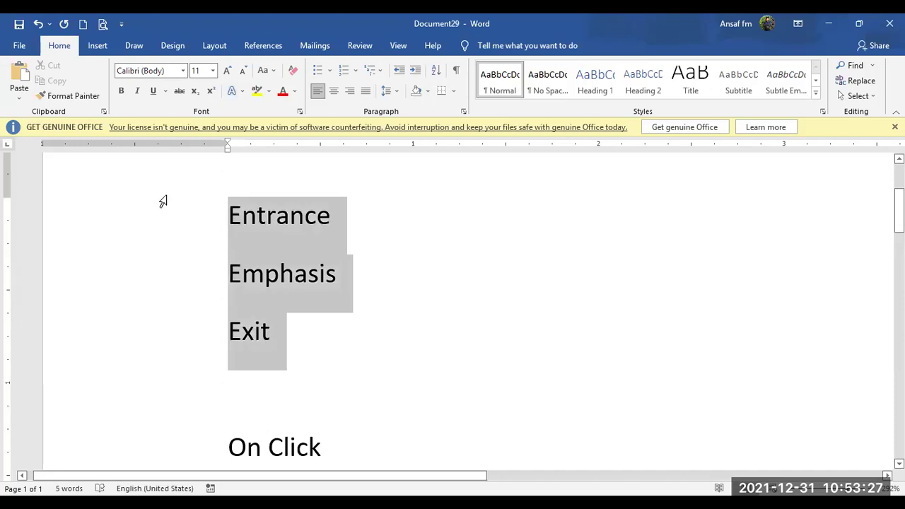
{"action": "left_click", "coordinate": [344, 73]}
{"action": "left_click", "coordinate": [291, 407]}
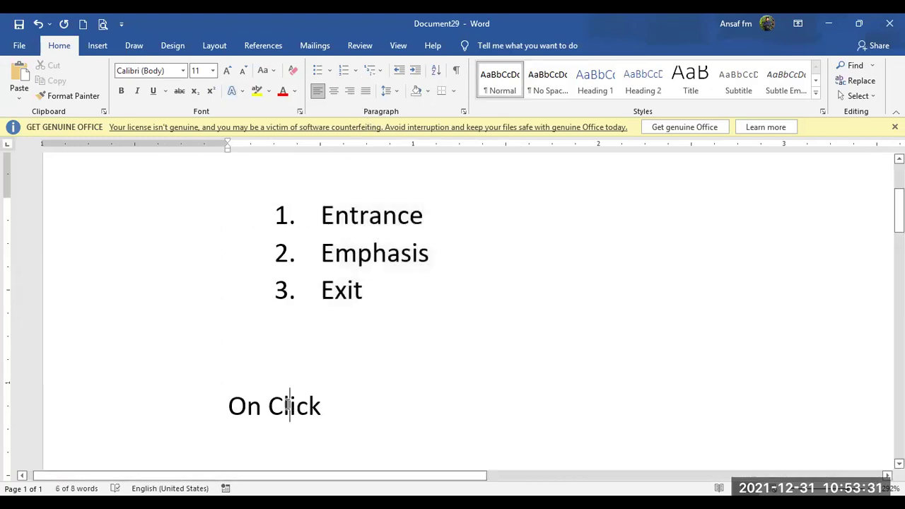
{"action": "left_click", "coordinate": [344, 70]}
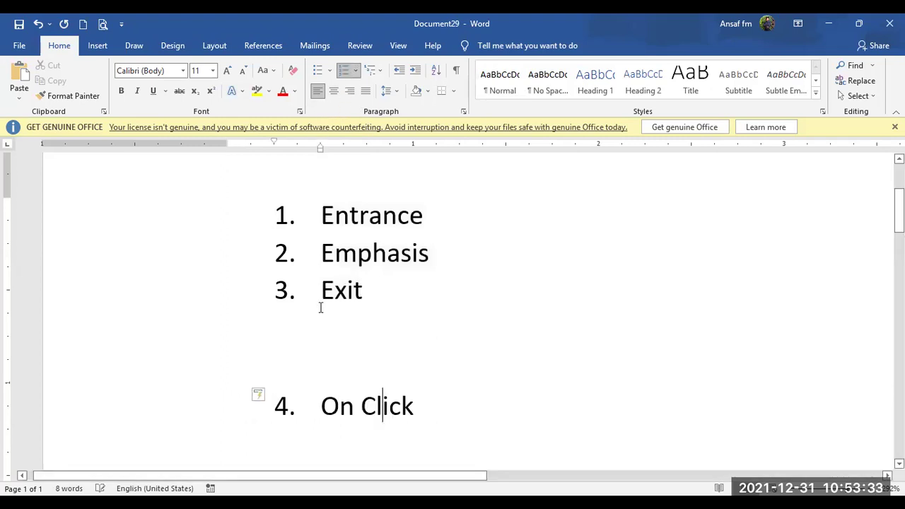
{"action": "left_click", "coordinate": [285, 405]}
{"action": "right_click", "coordinate": [325, 332]}
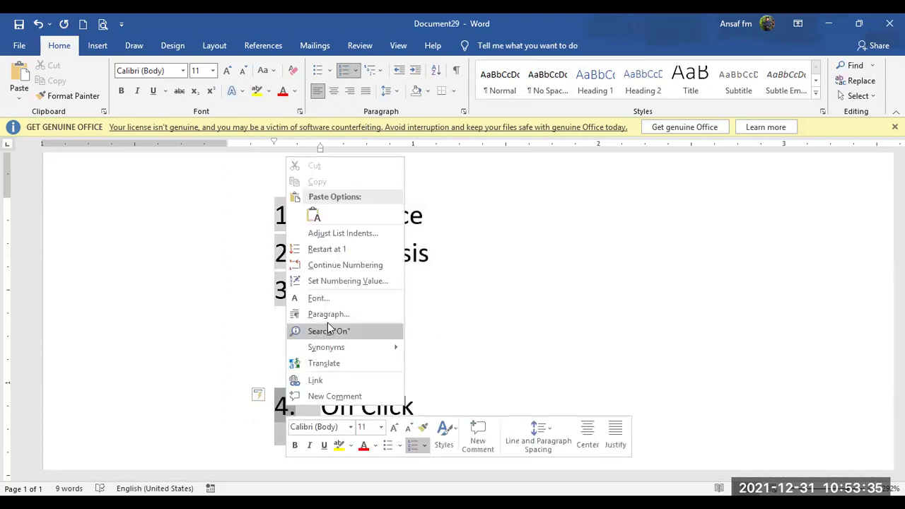
{"action": "left_click", "coordinate": [325, 249]}
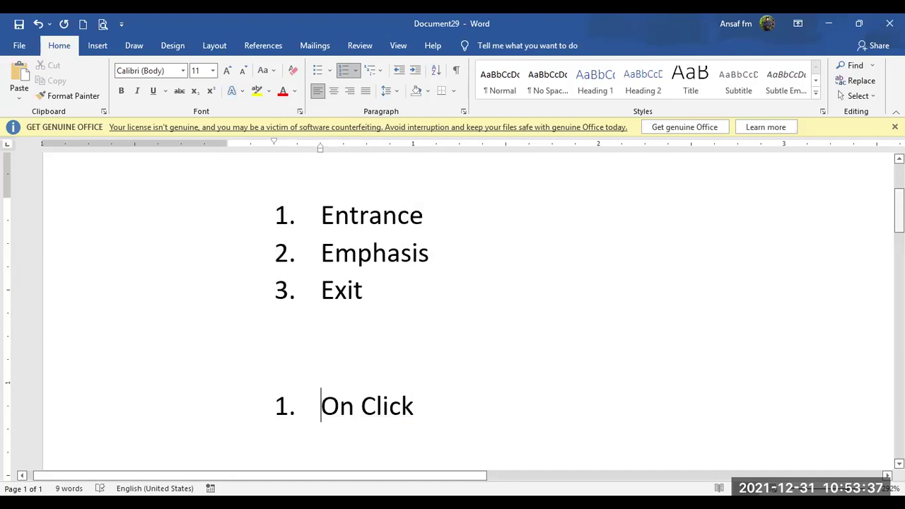
- Add "With Previous" and "After Previous" as the second and third items of the On Click list
{"action": "scroll", "coordinate": [452, 311], "scroll_direction": "down", "scroll_amount": 3}
{"action": "left_click", "coordinate": [495, 189]}
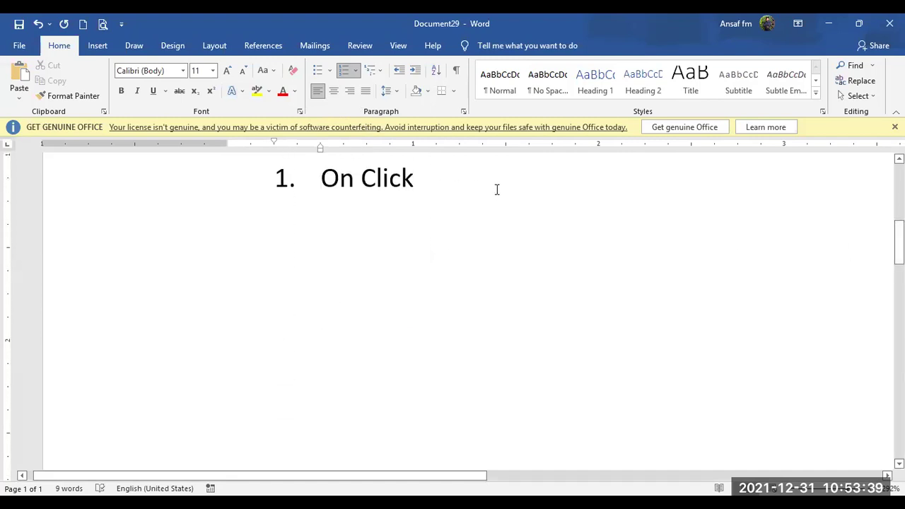
{"action": "key", "text": "Return"}
{"action": "scroll", "coordinate": [453, 312], "scroll_direction": "up", "scroll_amount": 2}
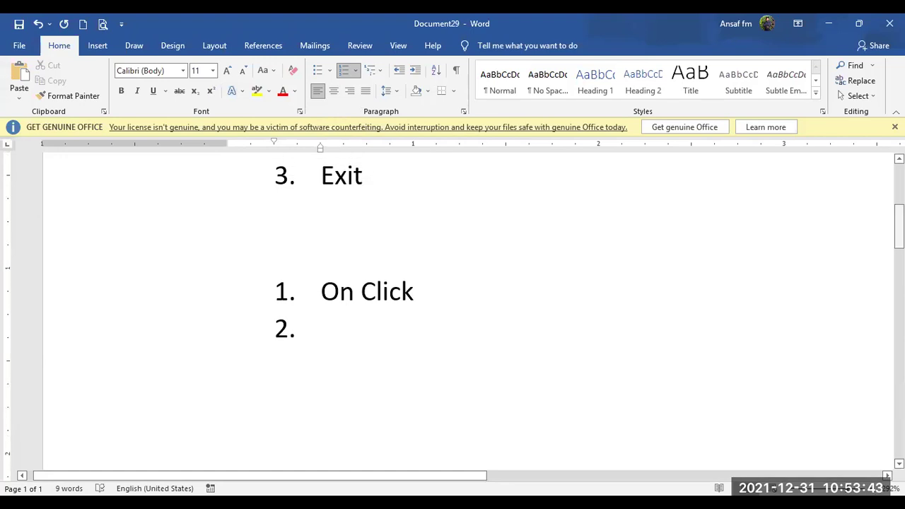
{"action": "type", "text": "With Previous"}
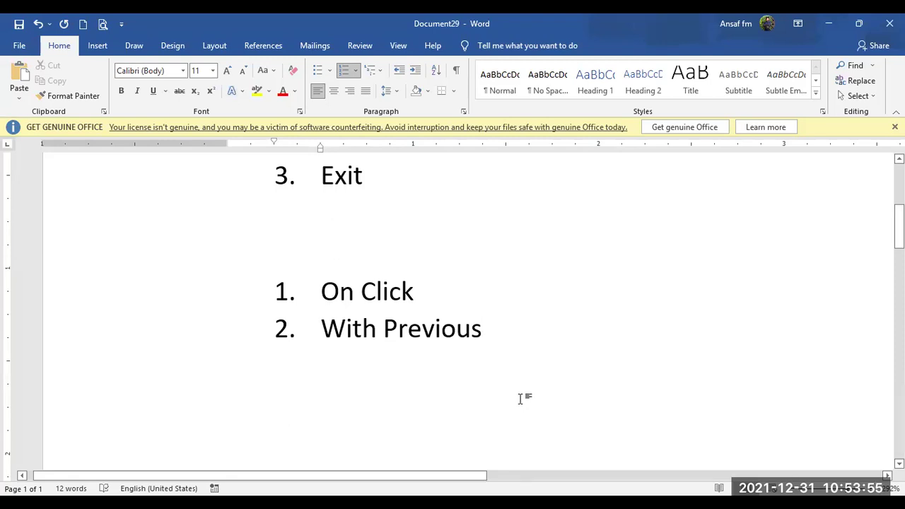
{"action": "key", "text": "Return"}
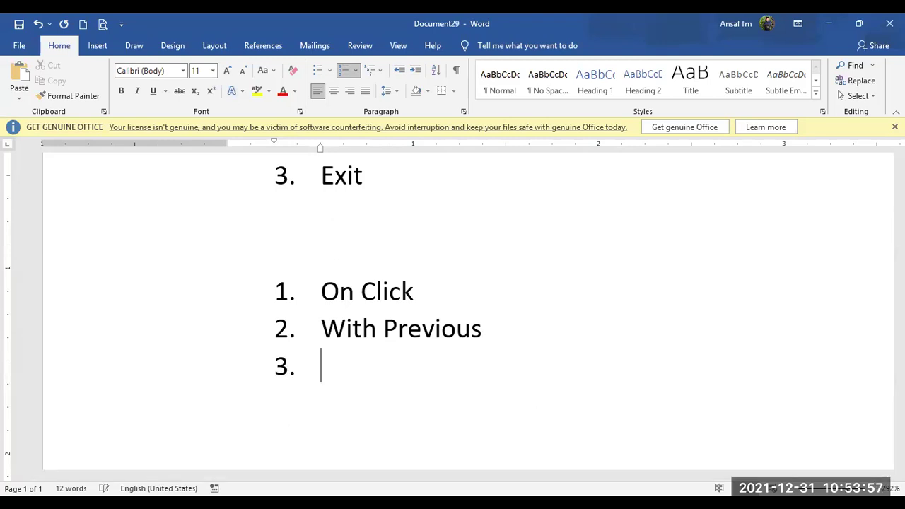
{"action": "type", "text": "Aft"}
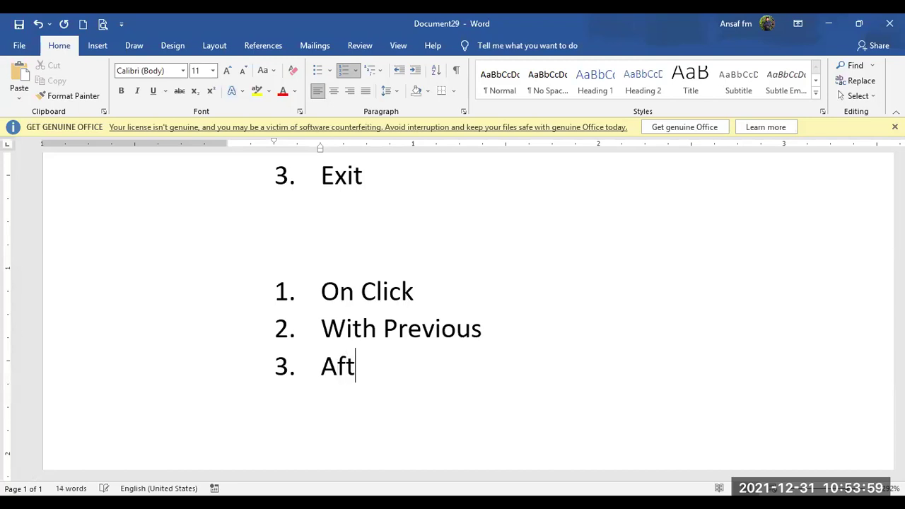
{"action": "type", "text": "er Pre"}
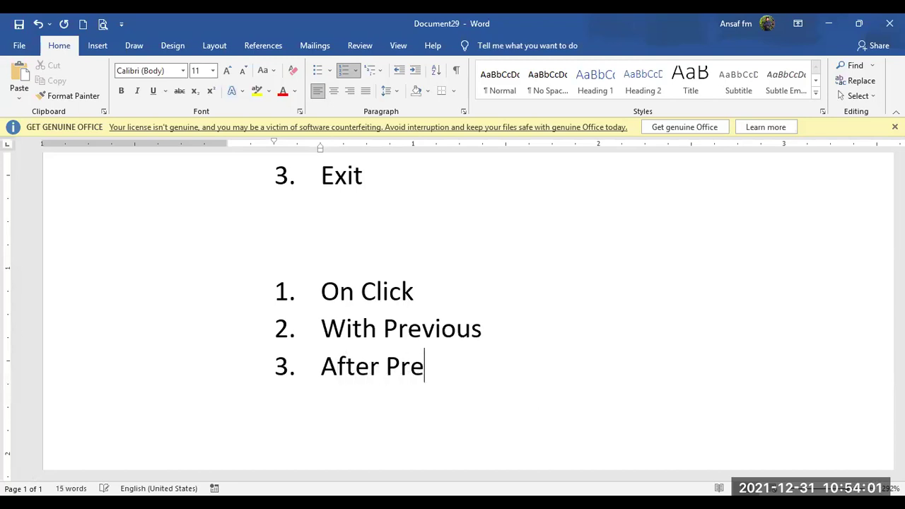
{"action": "type", "text": "vious"}
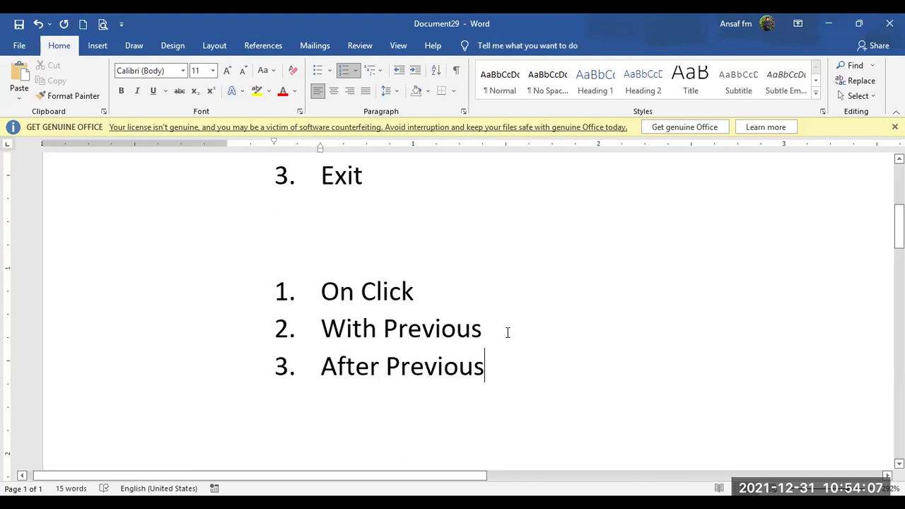
- Highlight the three items of the On Click list and compare them with the Entrance, Emphasis and Exit list
{"action": "left_click_drag", "start_coordinate": [505, 372], "coordinate": [320, 290]}
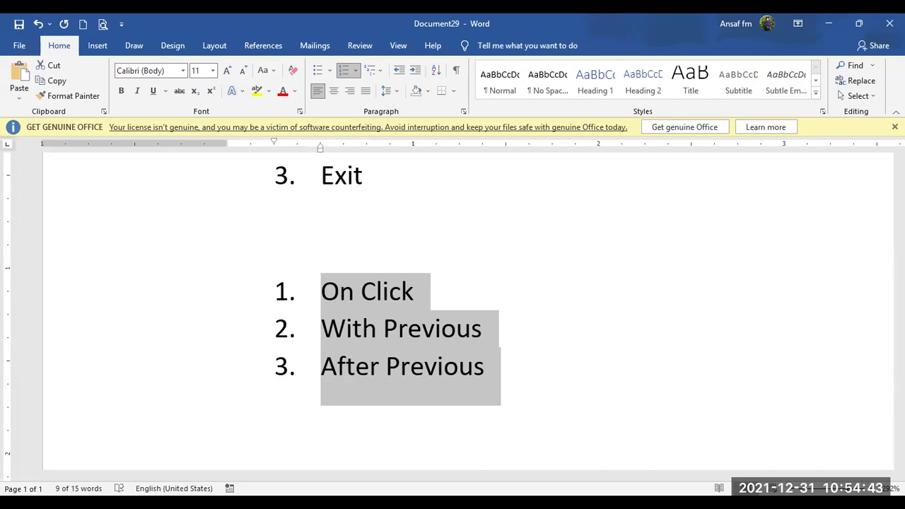
{"action": "scroll", "coordinate": [469, 311], "scroll_direction": "up", "scroll_amount": 3}
{"action": "scroll", "coordinate": [468, 311], "scroll_direction": "down", "scroll_amount": 3}
{"action": "scroll", "coordinate": [468, 311], "scroll_direction": "up", "scroll_amount": 1}
{"action": "scroll", "coordinate": [469, 311], "scroll_direction": "up", "scroll_amount": 1}
{"action": "scroll", "coordinate": [468, 311], "scroll_direction": "down", "scroll_amount": 1}
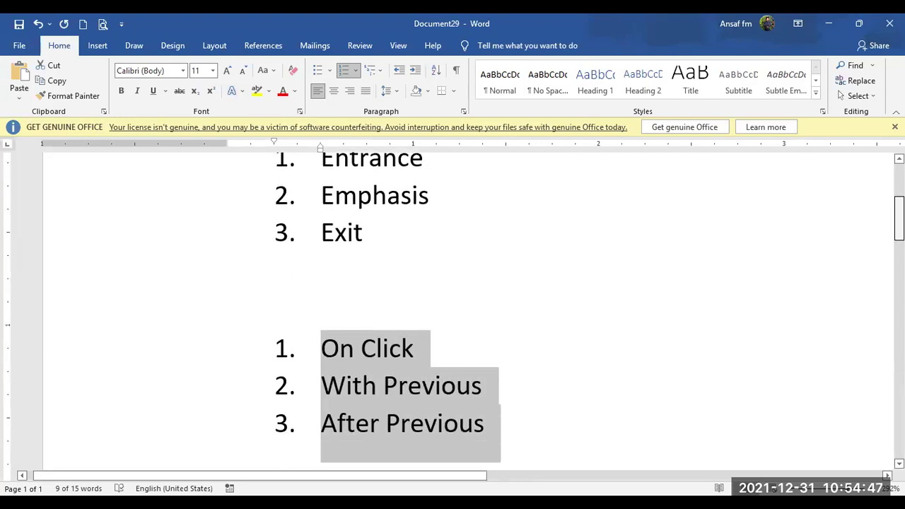
{"action": "scroll", "coordinate": [468, 311], "scroll_direction": "up", "scroll_amount": 1}
{"action": "scroll", "coordinate": [469, 312], "scroll_direction": "down", "scroll_amount": 1}
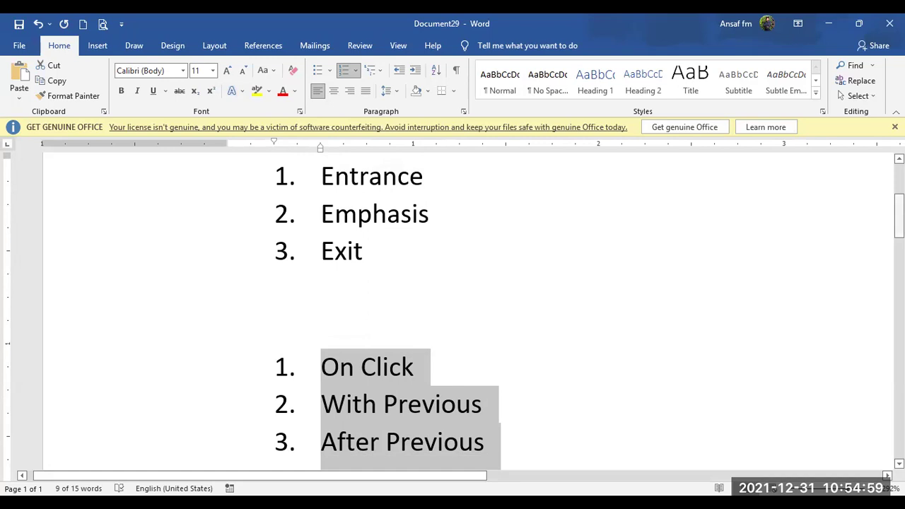
{"action": "scroll", "coordinate": [453, 312], "scroll_direction": "up", "scroll_amount": 3}
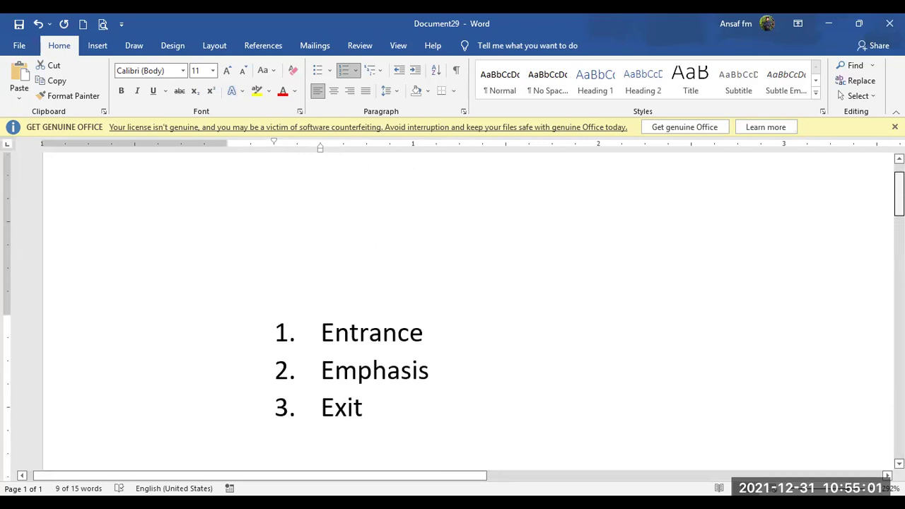
{"action": "scroll", "coordinate": [453, 311], "scroll_direction": "down", "scroll_amount": 3}
{"action": "scroll", "coordinate": [871, 233], "scroll_direction": "up", "scroll_amount": 3}
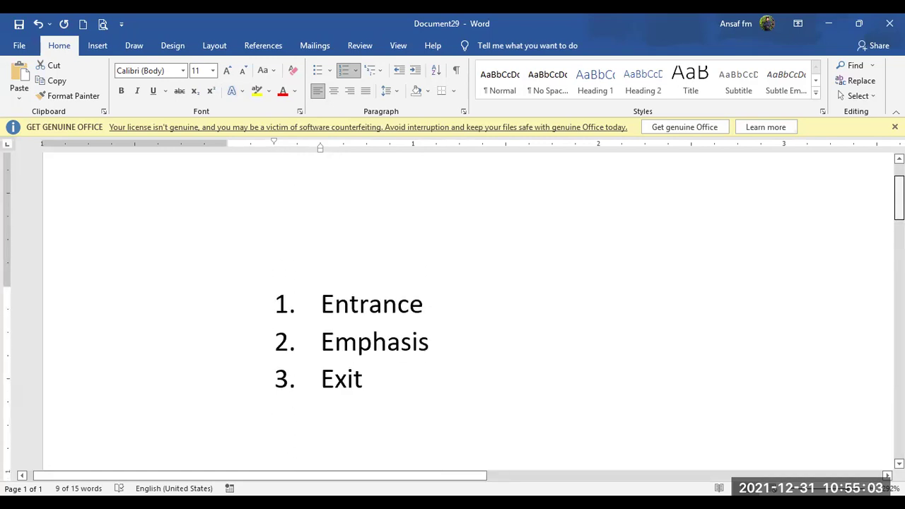
{"action": "scroll", "coordinate": [871, 234], "scroll_direction": "down", "scroll_amount": 3}
{"action": "left_click", "coordinate": [740, 347]}
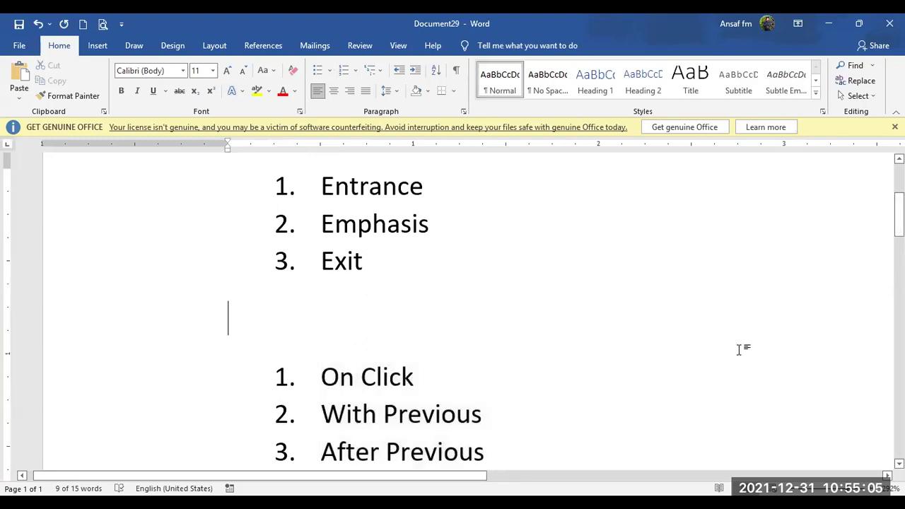
{"action": "key", "text": "Delete"}
{"action": "key", "text": "Up"}
{"action": "key", "text": "ctrl+z"}
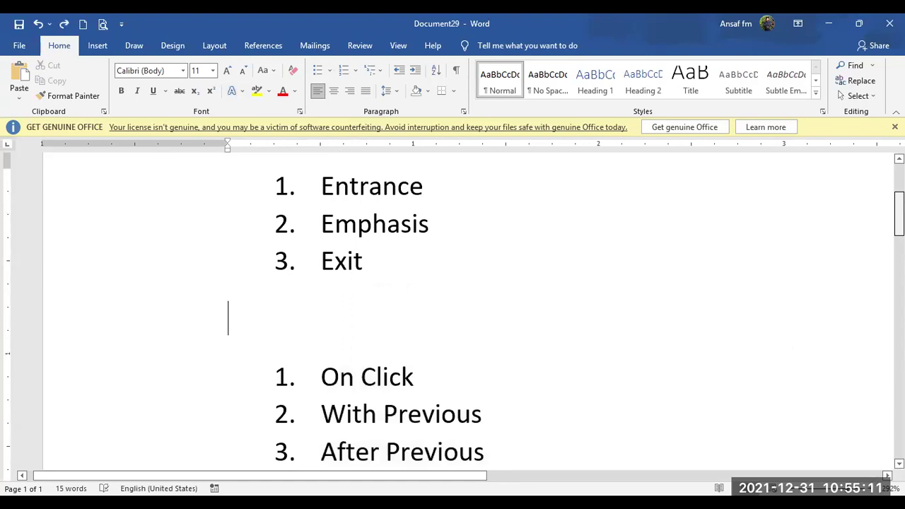
- Insert an unnumbered line reading "40%" directly above the Entrance item
{"action": "scroll", "coordinate": [453, 311], "scroll_direction": "up", "scroll_amount": 3}
{"action": "scroll", "coordinate": [452, 311], "scroll_direction": "down", "scroll_amount": 2}
{"action": "scroll", "coordinate": [453, 311], "scroll_direction": "down", "scroll_amount": 1}
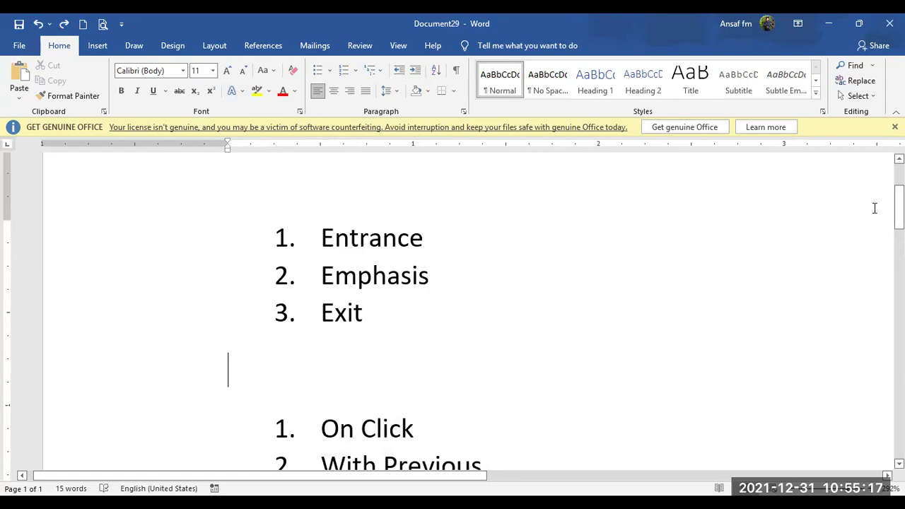
{"action": "left_click", "coordinate": [300, 215]}
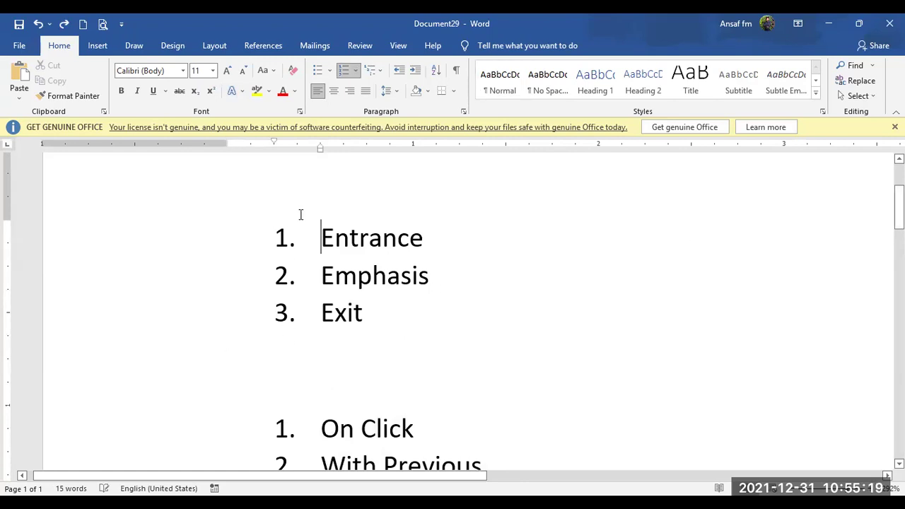
{"action": "key", "text": "Return"}
{"action": "key", "text": "BackSpace"}
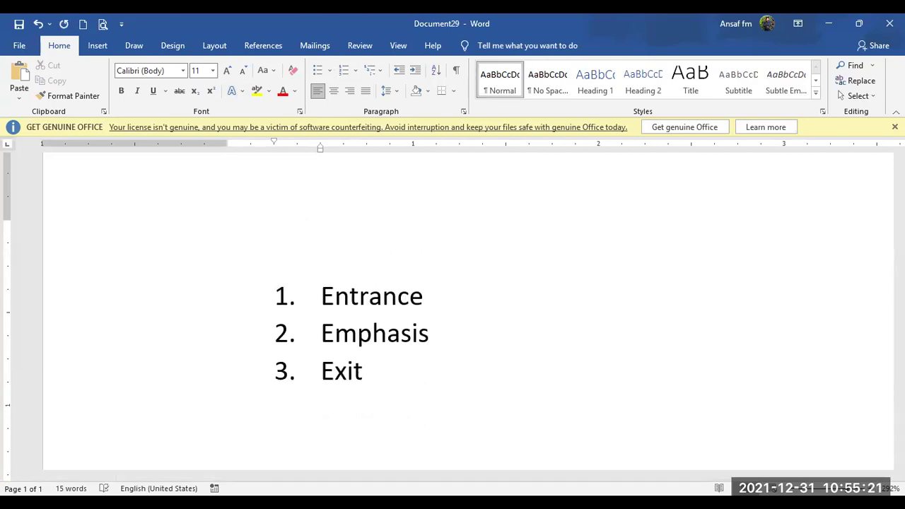
{"action": "type", "text": "40%"}
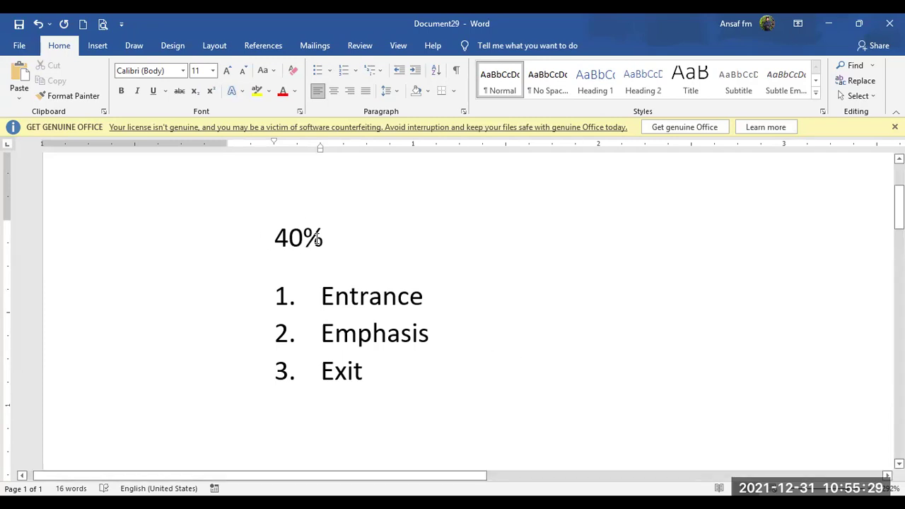
- Add an unnumbered line reading "100%" between the 40% line and the Entrance item
{"action": "left_click_drag", "start_coordinate": [303, 238], "coordinate": [275, 238]}
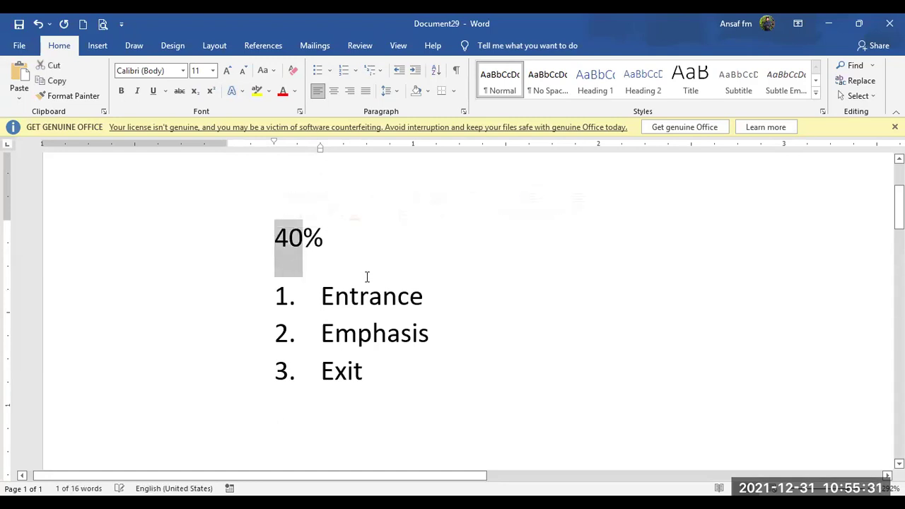
{"action": "left_click", "coordinate": [364, 253]}
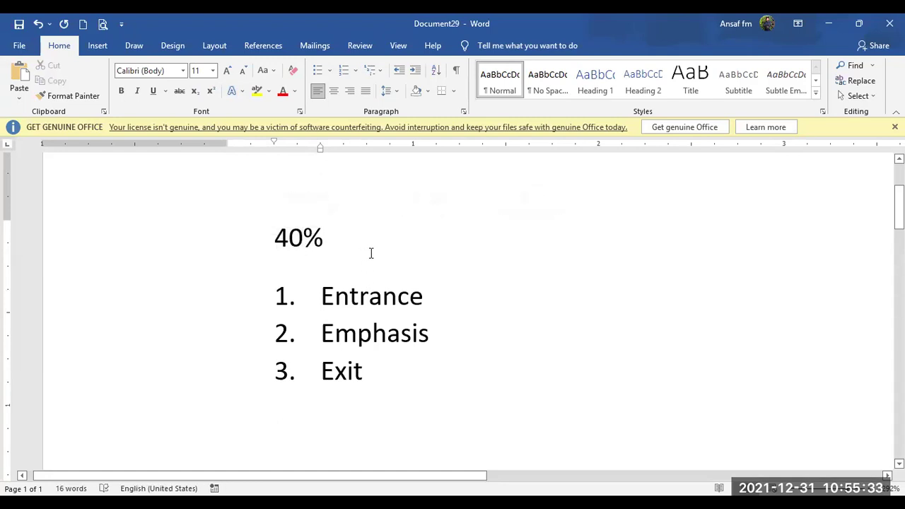
{"action": "key", "text": "Return"}
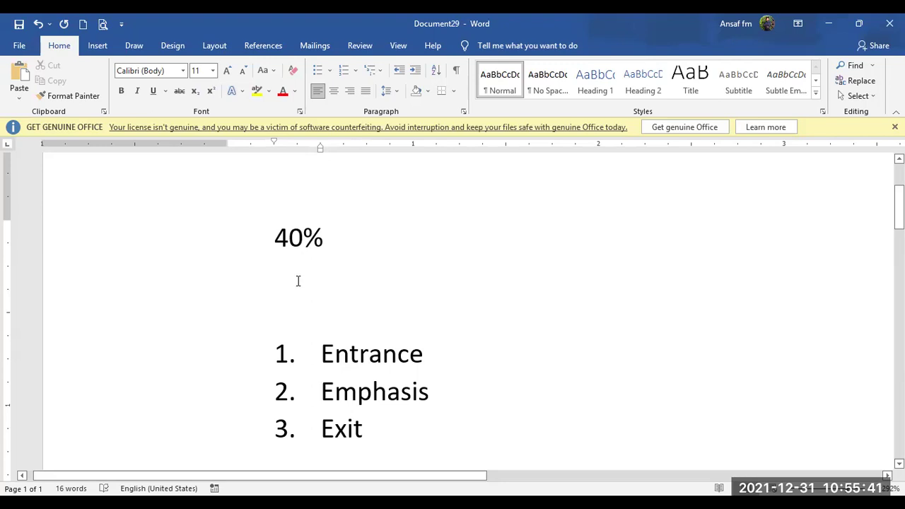
{"action": "triple_click", "coordinate": [329, 233]}
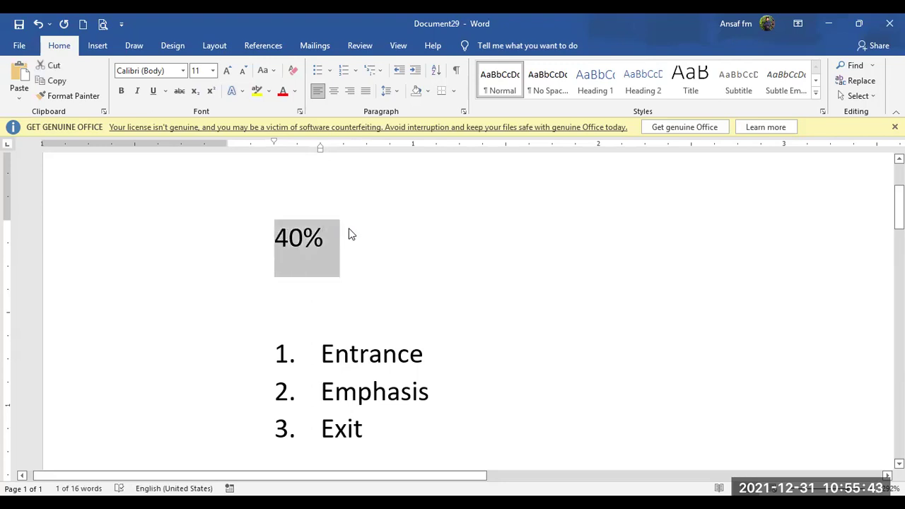
{"action": "left_click", "coordinate": [290, 237]}
{"action": "left_click", "coordinate": [262, 295]}
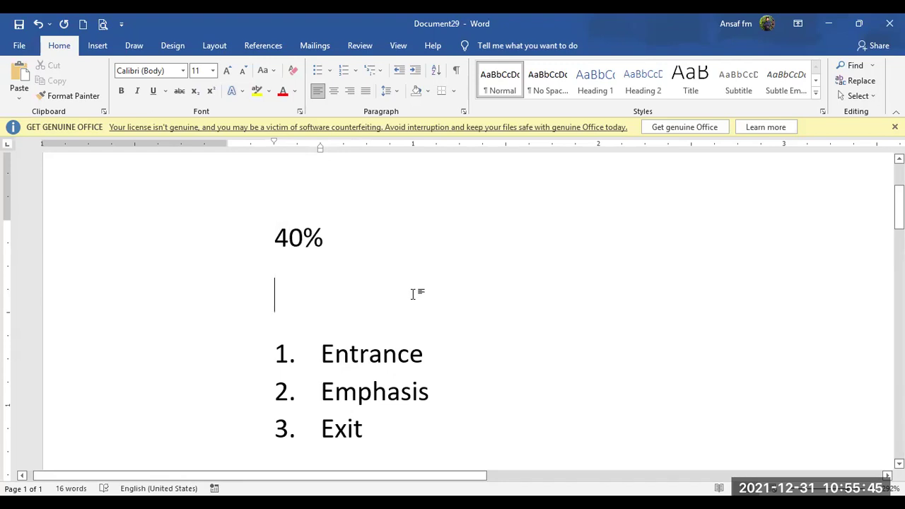
{"action": "type", "text": "100"}
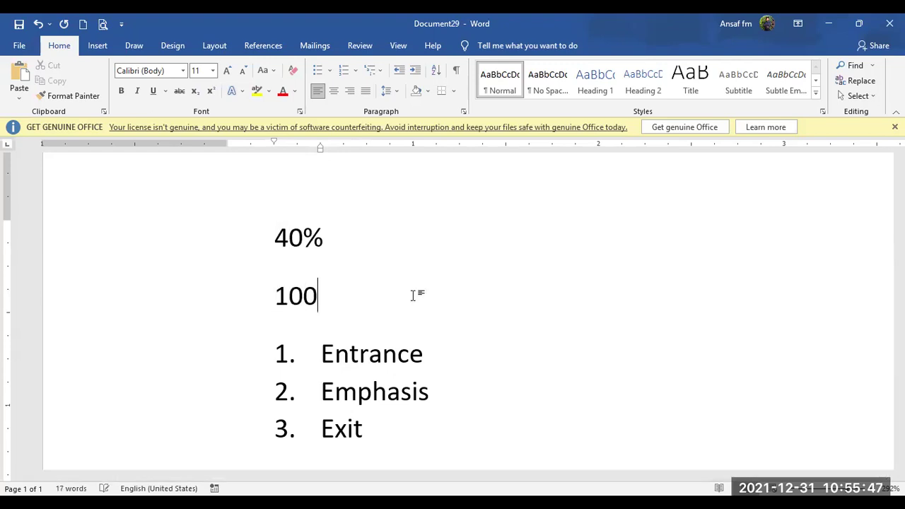
{"action": "type", "text": "%"}
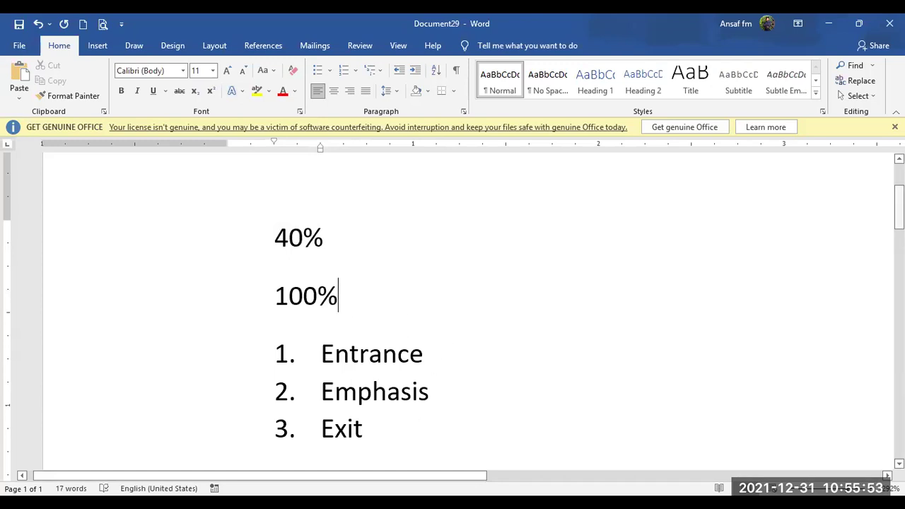
- Insert a blank line below the 100% line and review the two numbered lists beneath it
{"action": "scroll", "coordinate": [296, 237], "scroll_direction": "down", "scroll_amount": 3}
{"action": "scroll", "coordinate": [467, 312], "scroll_direction": "down", "scroll_amount": 3}
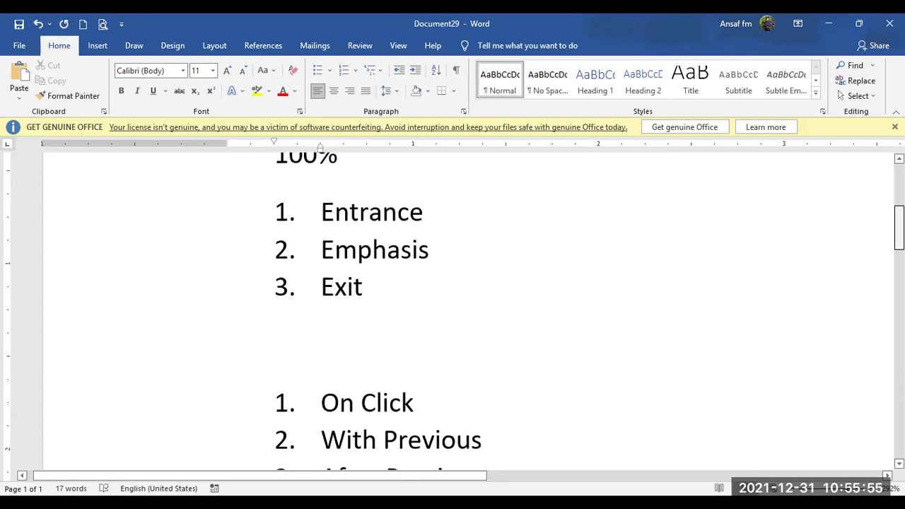
{"action": "scroll", "coordinate": [638, 232], "scroll_direction": "up", "scroll_amount": 3}
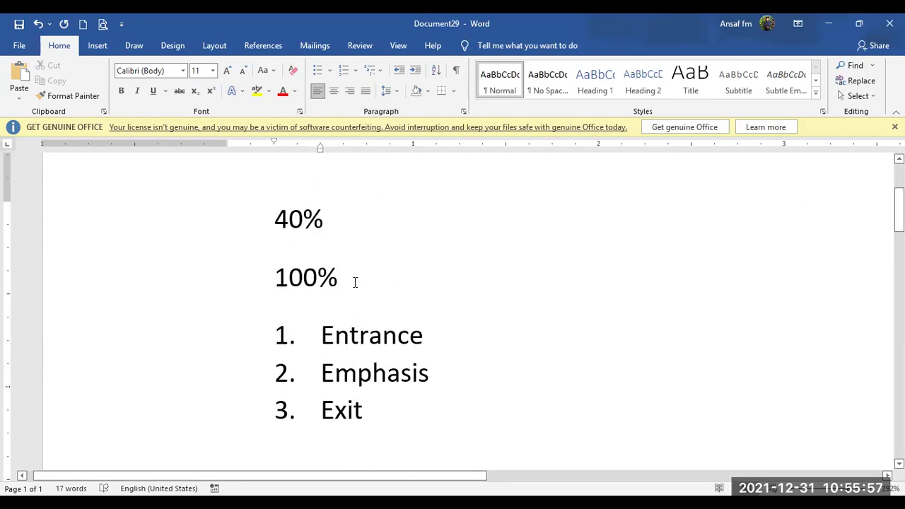
{"action": "key", "text": "Return"}
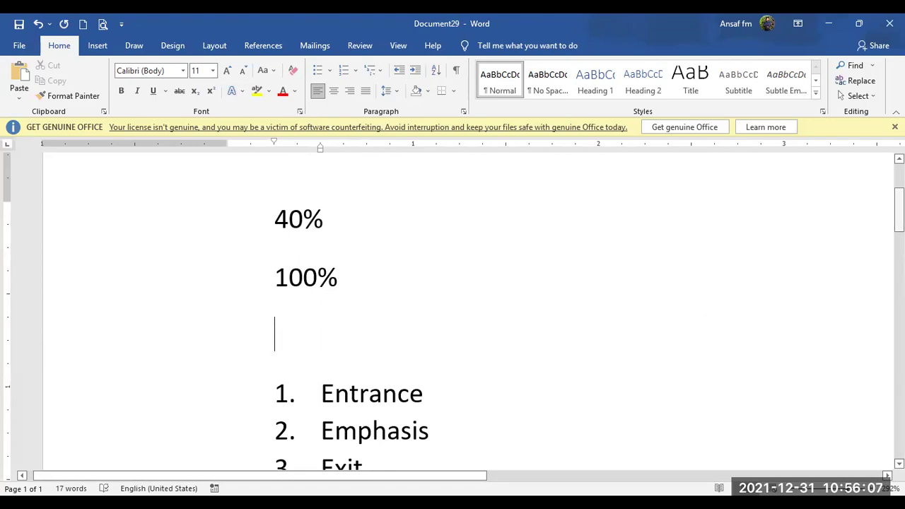
{"action": "scroll", "coordinate": [453, 312], "scroll_direction": "down", "scroll_amount": 2}
{"action": "scroll", "coordinate": [453, 311], "scroll_direction": "down", "scroll_amount": 3}
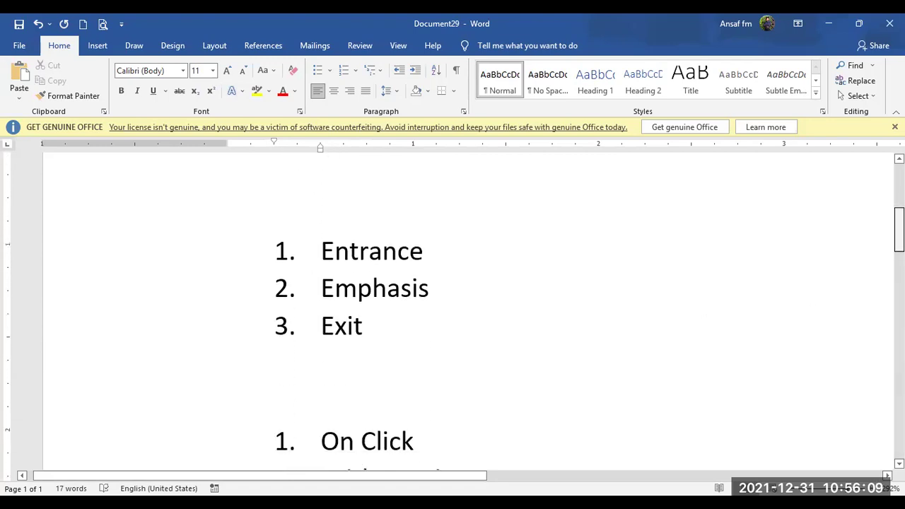
{"action": "left_click_drag", "start_coordinate": [899, 242], "coordinate": [899, 241]}
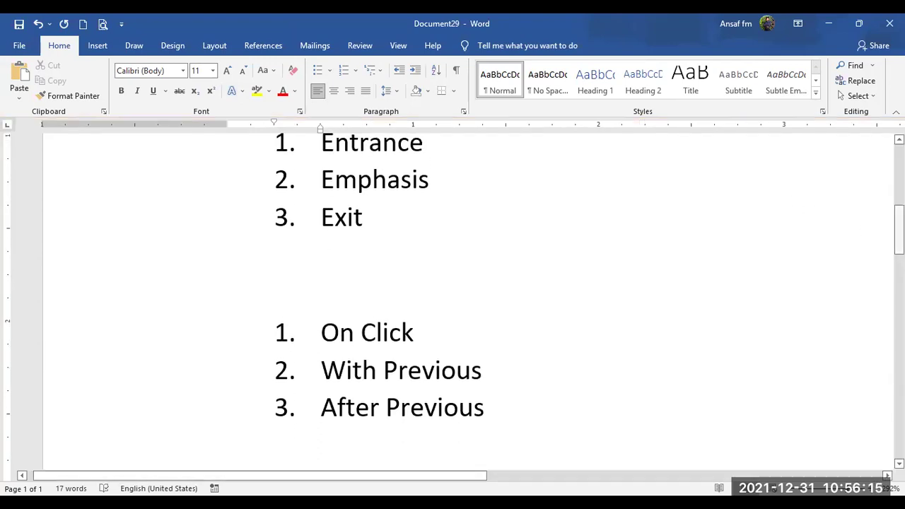
{"action": "scroll", "coordinate": [568, 262], "scroll_direction": "up", "scroll_amount": 2}
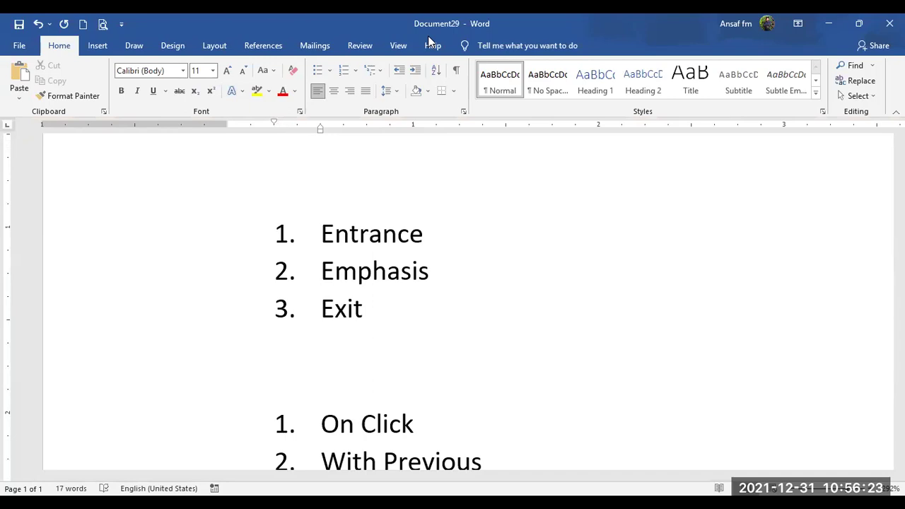
- Switch to the Introduction to Computers presentation in PowerPoint and preview the additional entrance effects Box and Circle on the first slide's title
{"action": "key", "text": "alt+Tab"}
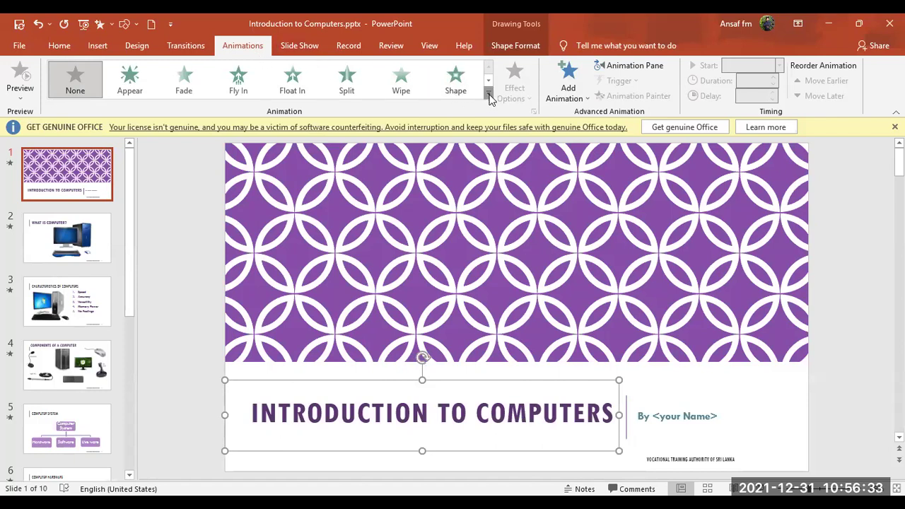
{"action": "left_click", "coordinate": [488, 94]}
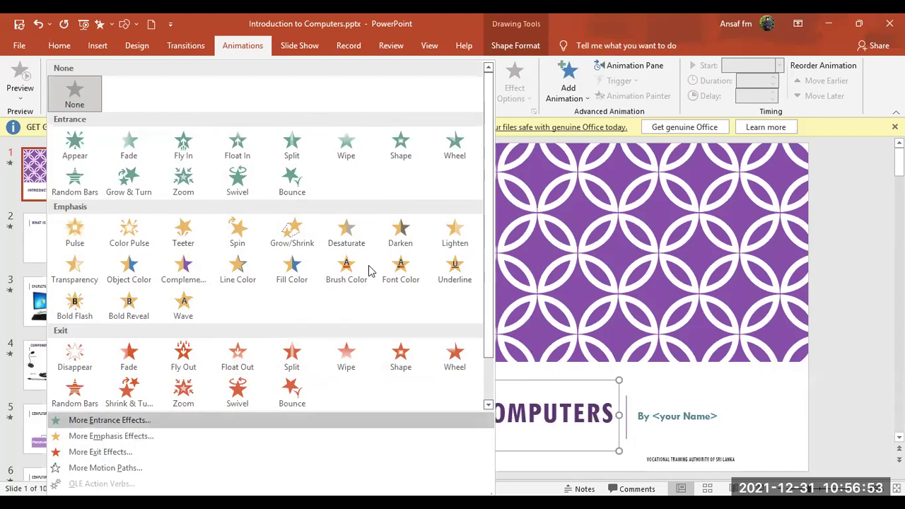
{"action": "left_click", "coordinate": [106, 420]}
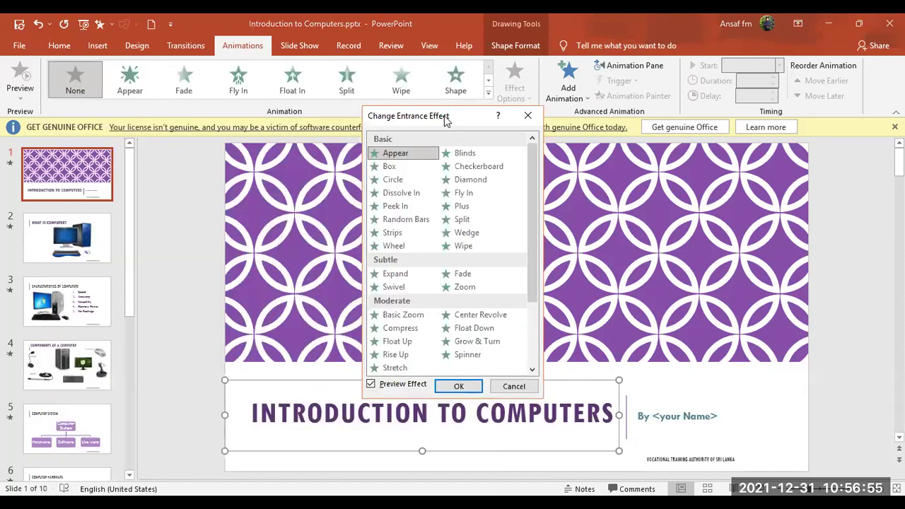
{"action": "left_click_drag", "start_coordinate": [444, 116], "coordinate": [103, 38]}
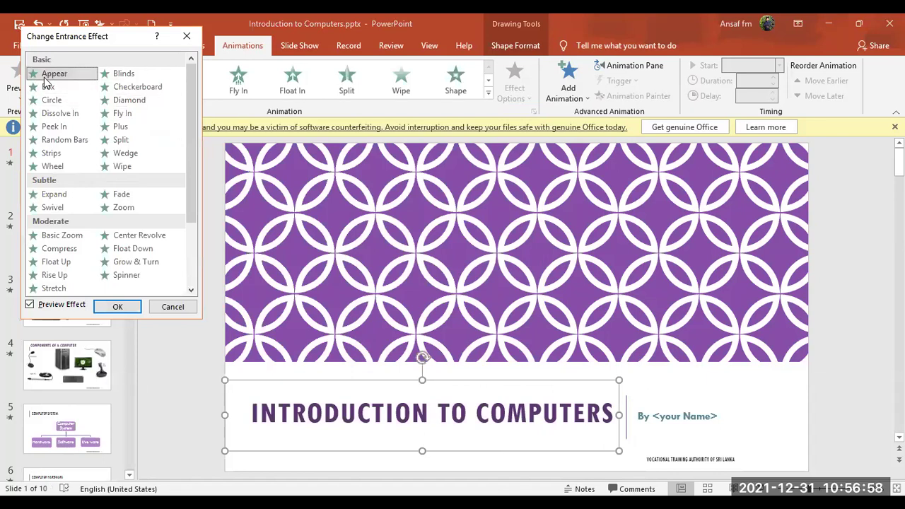
{"action": "left_click", "coordinate": [47, 88]}
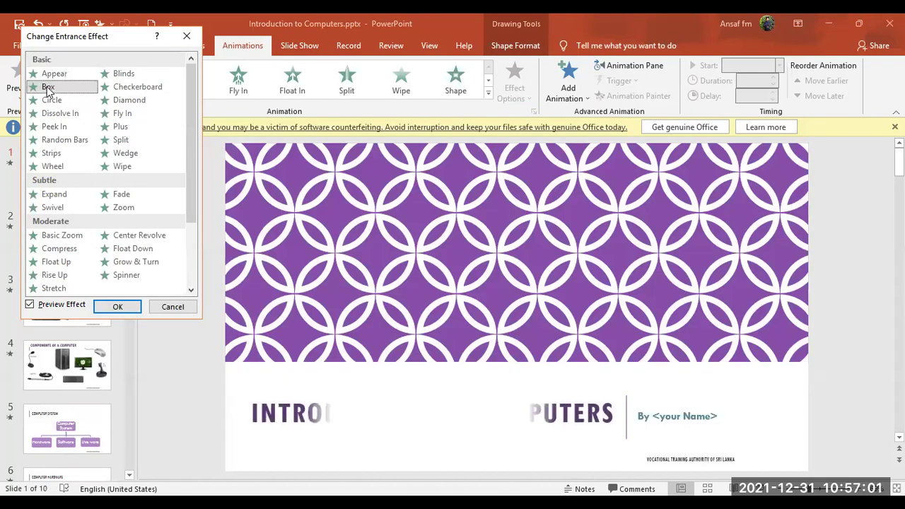
{"action": "left_click", "coordinate": [50, 103]}
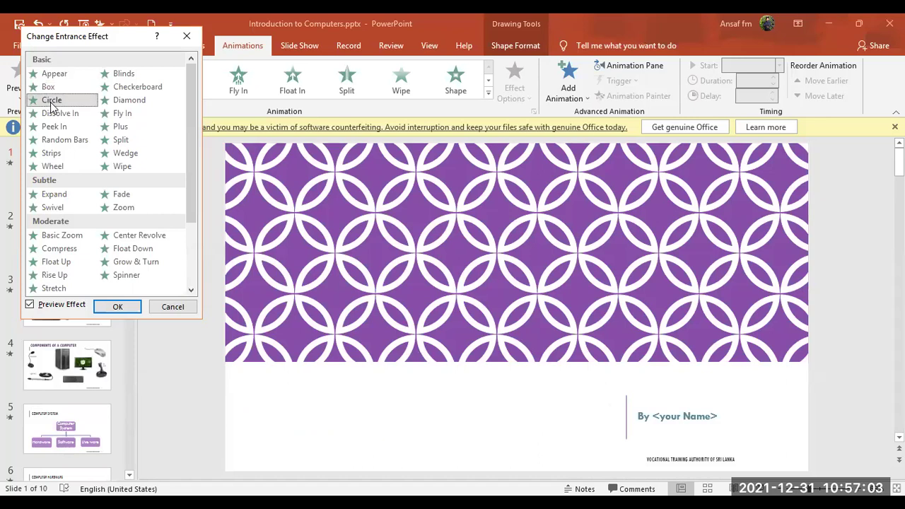